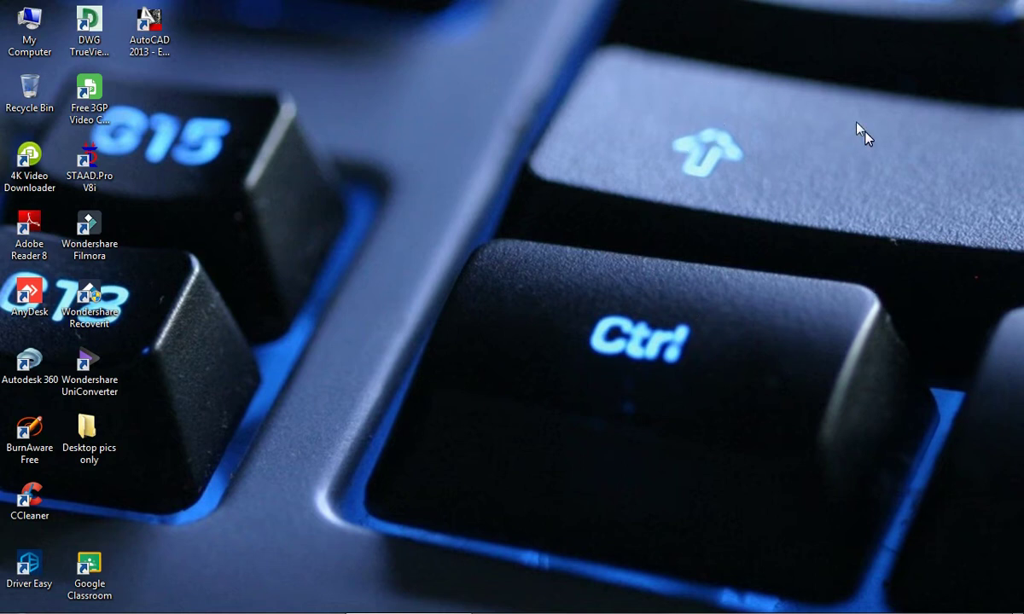
Select the AutoCAD 2013 shortcut icon on the Windows desktop
{"action": "left_click", "coordinate": [152, 34]}
{"action": "left_click", "coordinate": [152, 38]}
Open the AutoCAD 2013 shortcut's Properties window and move it across the screen
{"action": "right_click", "coordinate": [152, 47]}
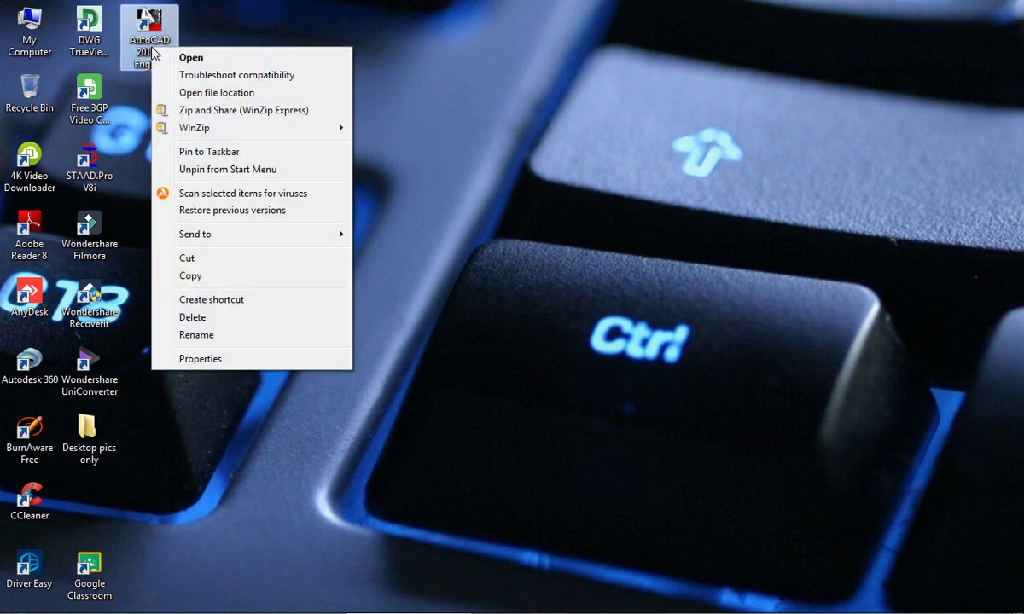
{"action": "left_click", "coordinate": [198, 359]}
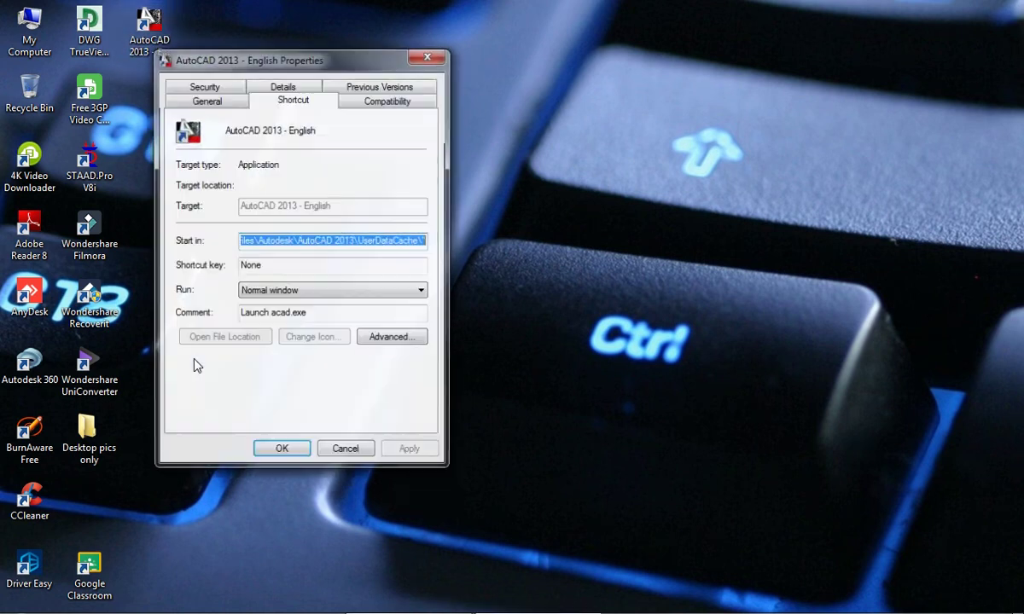
{"action": "left_click_drag", "start_coordinate": [290, 53], "coordinate": [450, 70]}
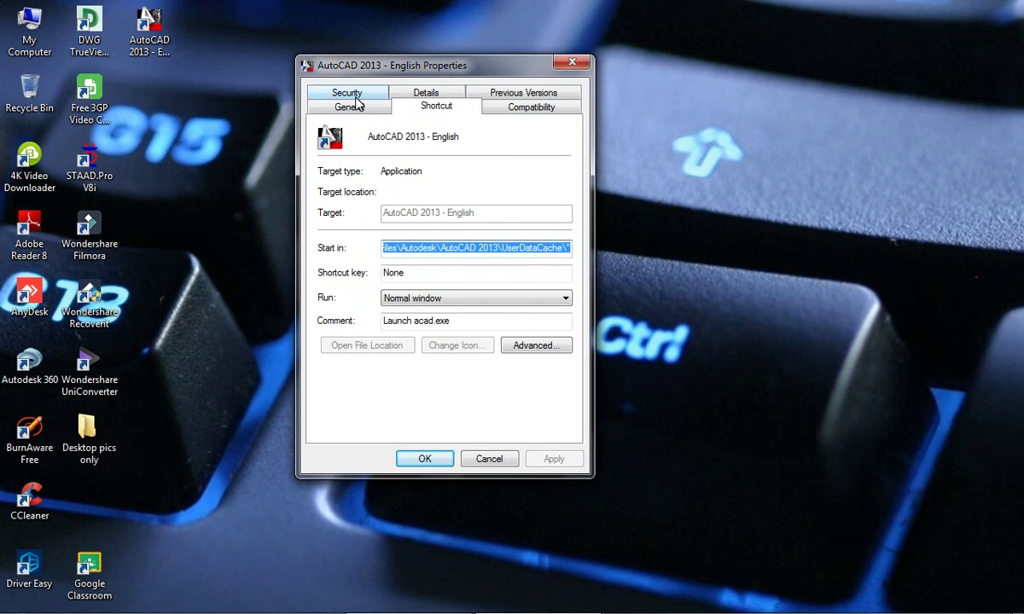
Look through the Security, Previous Versions and Details pages, ending on Shortcut settings
{"action": "left_click", "coordinate": [346, 93]}
{"action": "left_click", "coordinate": [431, 93]}
{"action": "left_click", "coordinate": [495, 104]}
{"action": "left_click", "coordinate": [421, 107]}
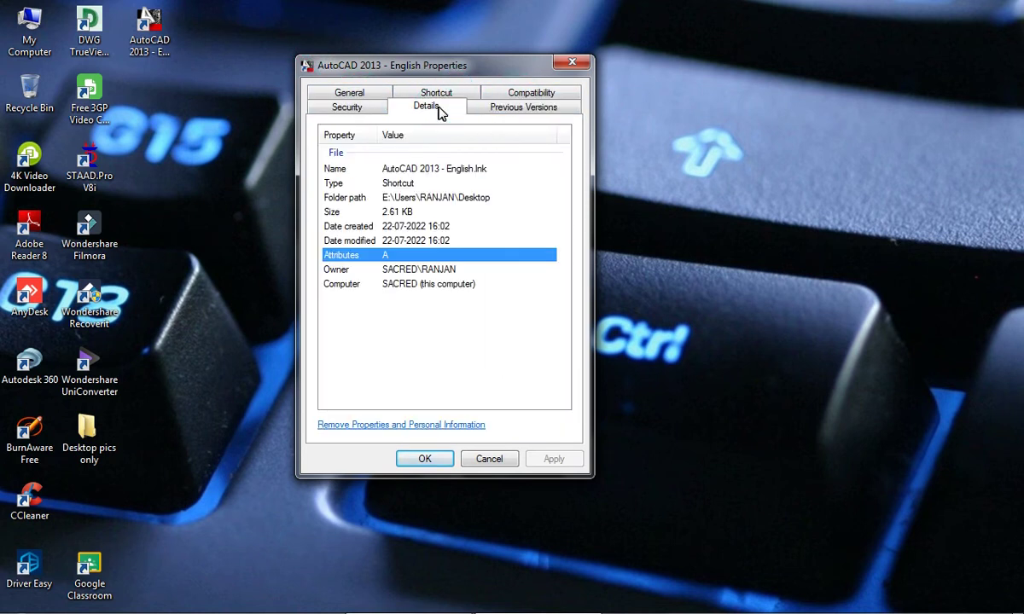
{"action": "left_click", "coordinate": [346, 106]}
{"action": "left_click", "coordinate": [436, 93]}
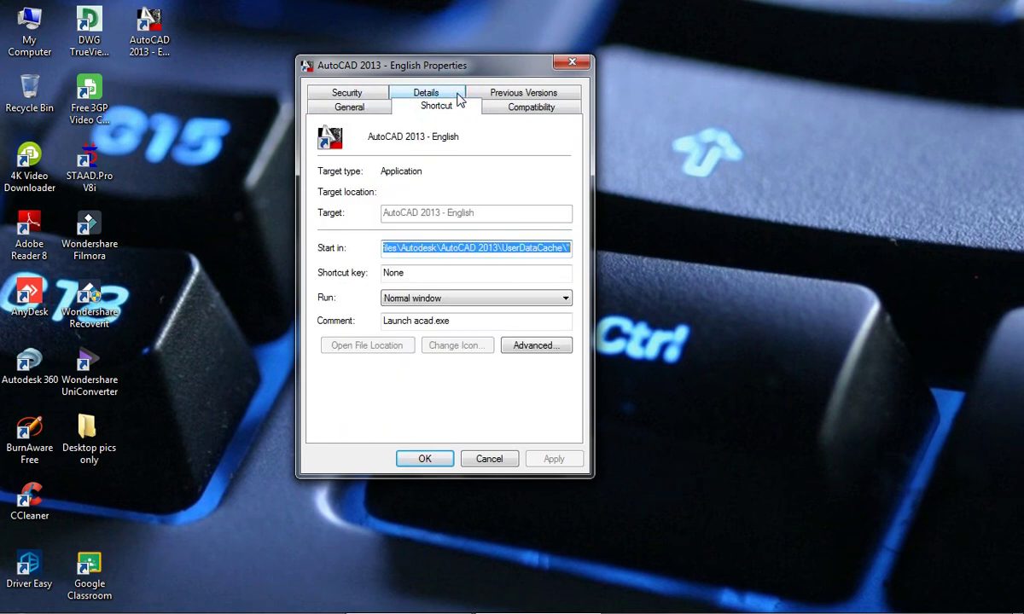
Enter Ctrl + Alt + P as the shortcut's launch hotkey
{"action": "left_click", "coordinate": [397, 272]}
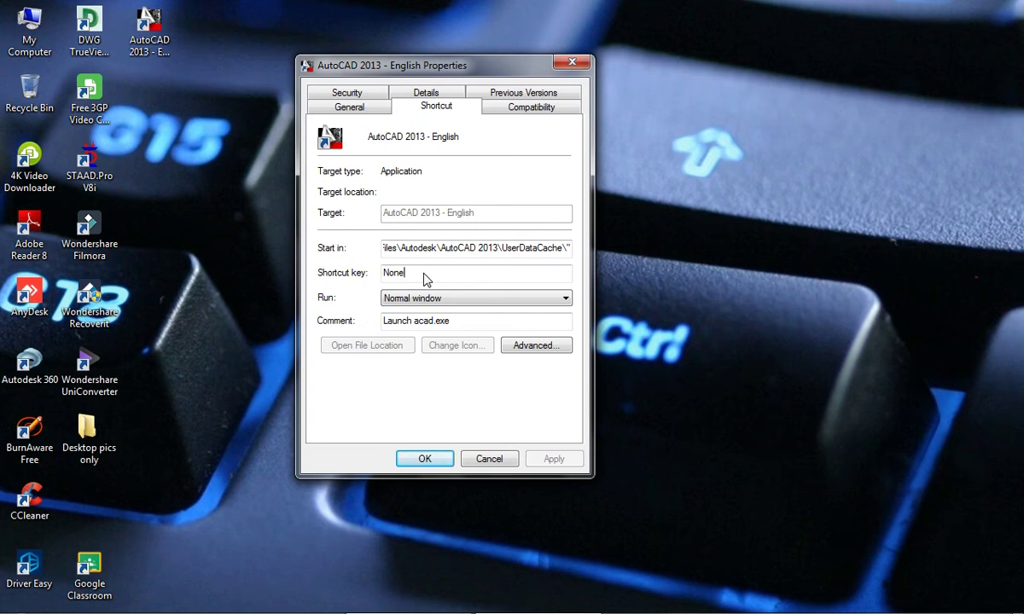
{"action": "key", "text": "BackSpace"}
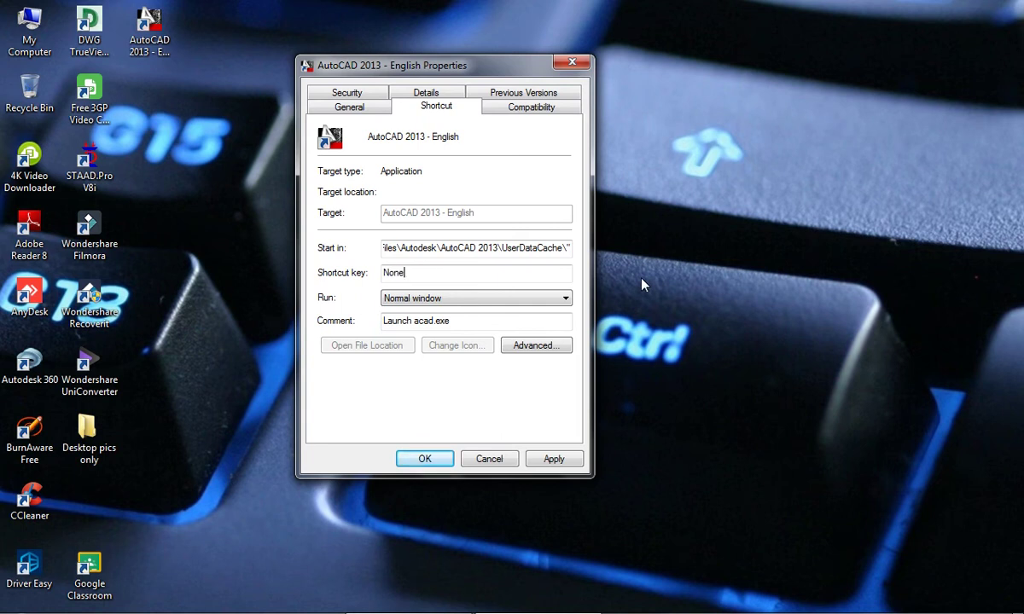
{"action": "key", "text": "ctrl+alt"}
{"action": "key", "text": "ctrl+alt"}
{"action": "key", "text": "ctrl+alt"}
{"action": "key", "text": "ctrl+alt"}
{"action": "key", "text": "ctrl+alt+p"}
Confirm the Ctrl + Alt + P hotkey and refresh the desktop
{"action": "left_click", "coordinate": [425, 459]}
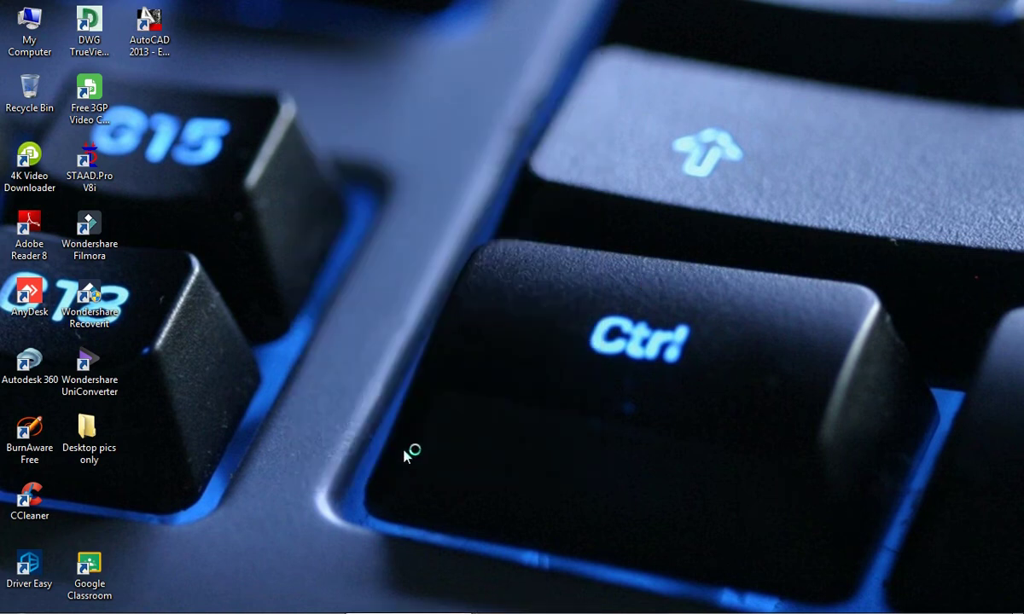
{"action": "right_click", "coordinate": [404, 160]}
{"action": "left_click", "coordinate": [441, 201]}
Refresh the desktop three more times from its context menu
{"action": "right_click", "coordinate": [745, 92]}
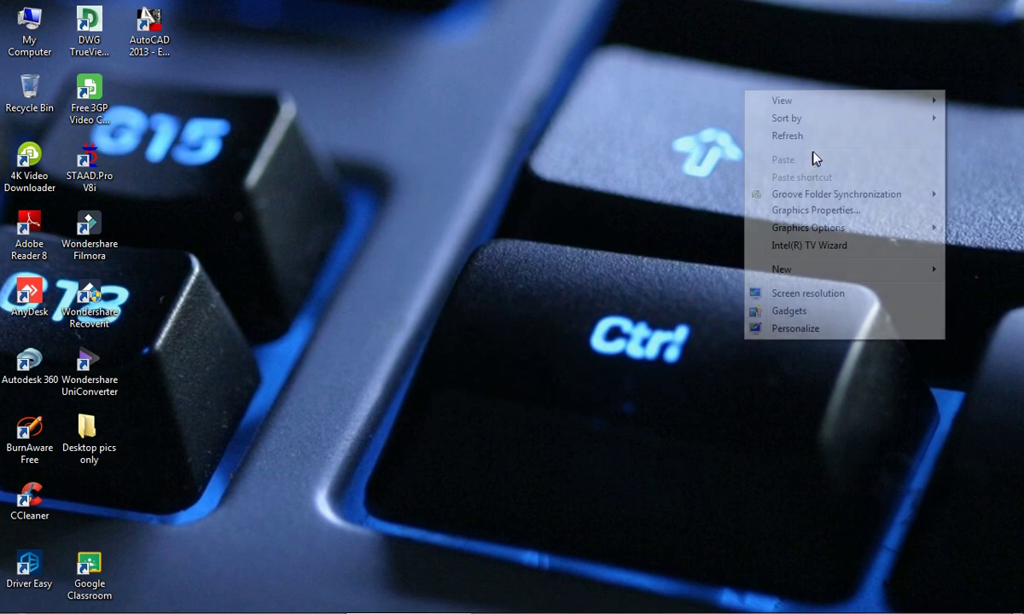
{"action": "left_click", "coordinate": [814, 139]}
{"action": "right_click", "coordinate": [633, 69]}
{"action": "left_click", "coordinate": [674, 120]}
{"action": "right_click", "coordinate": [548, 73]}
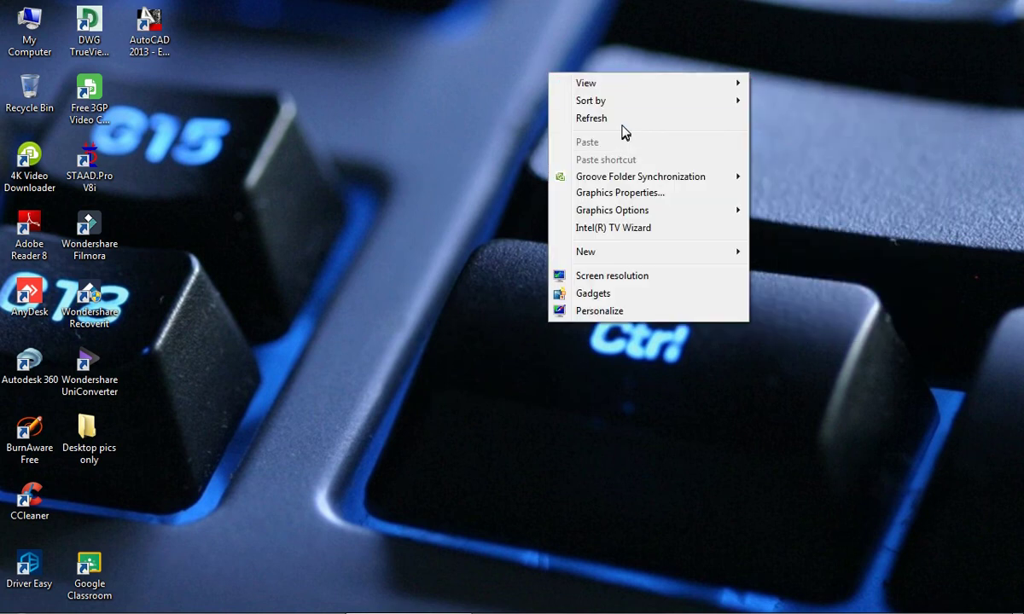
{"action": "left_click", "coordinate": [624, 124]}
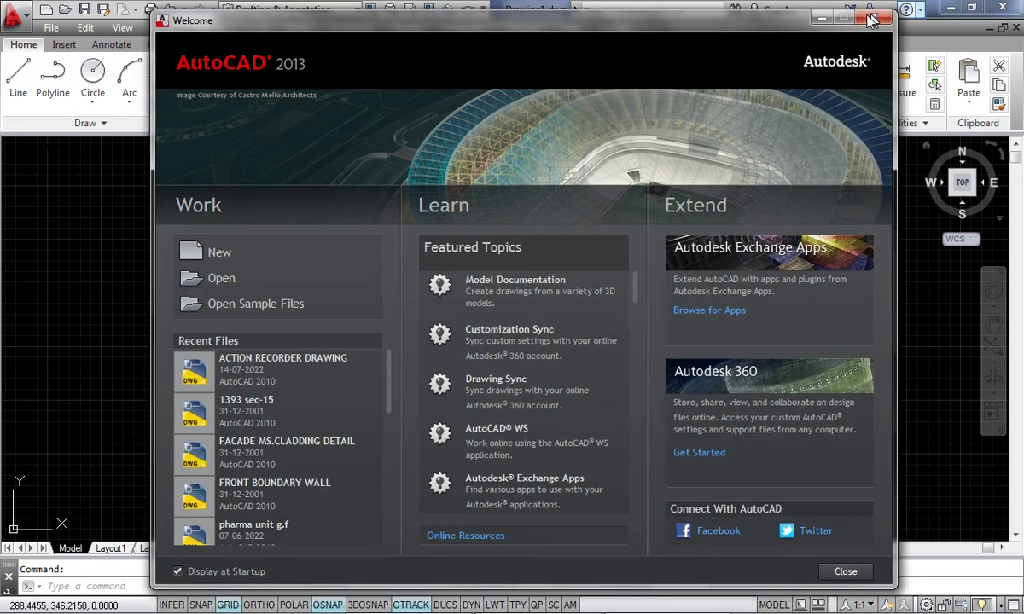
Close the AutoCAD Welcome screen and switch the grid off with F7
{"action": "left_click", "coordinate": [856, 12]}
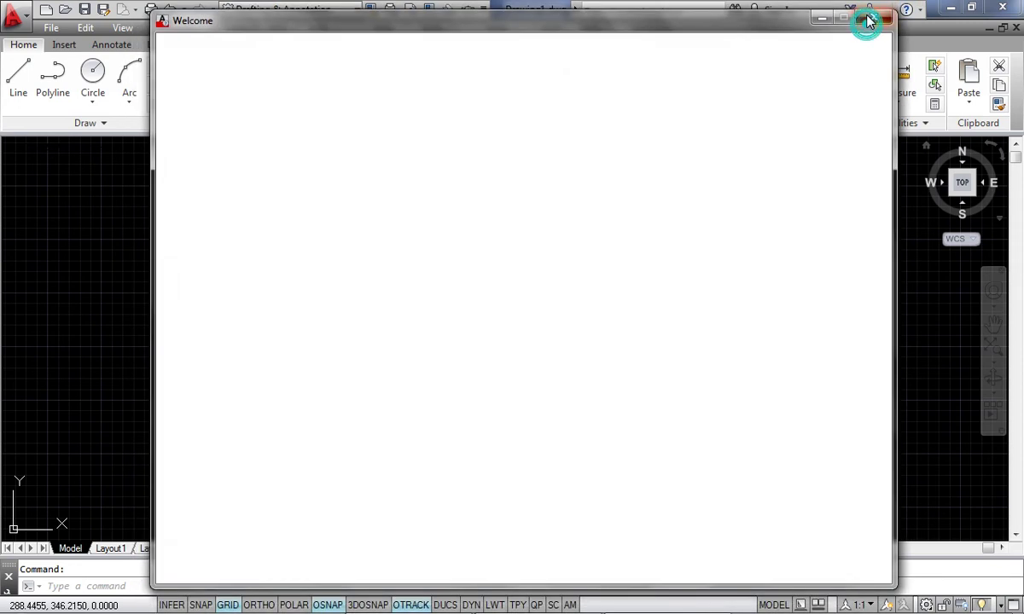
{"action": "left_click", "coordinate": [603, 269]}
{"action": "scroll", "coordinate": [603, 282], "scroll_direction": "down", "scroll_amount": 2}
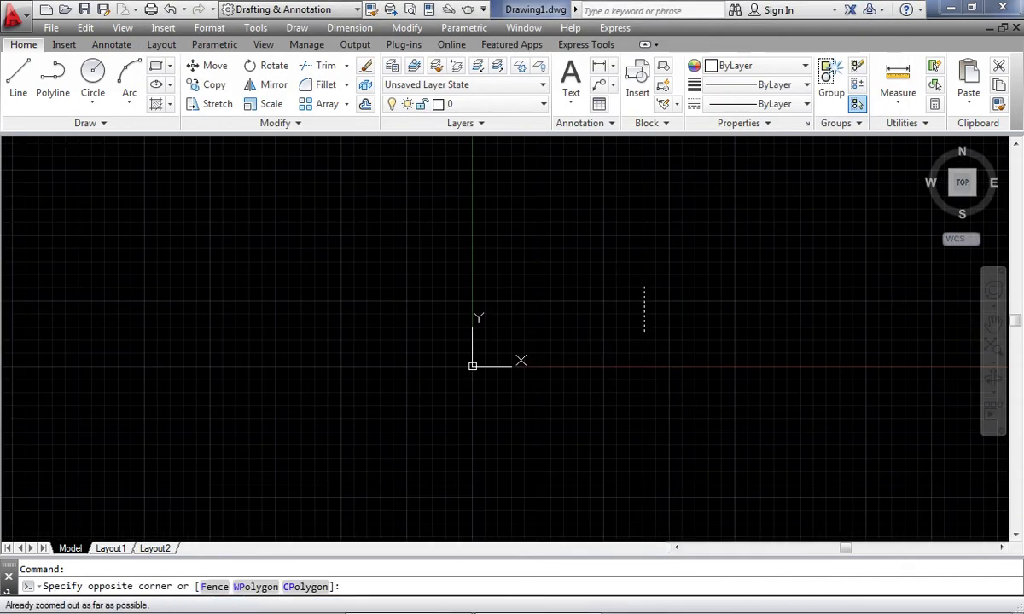
{"action": "scroll", "coordinate": [640, 340], "scroll_direction": "up", "scroll_amount": 3}
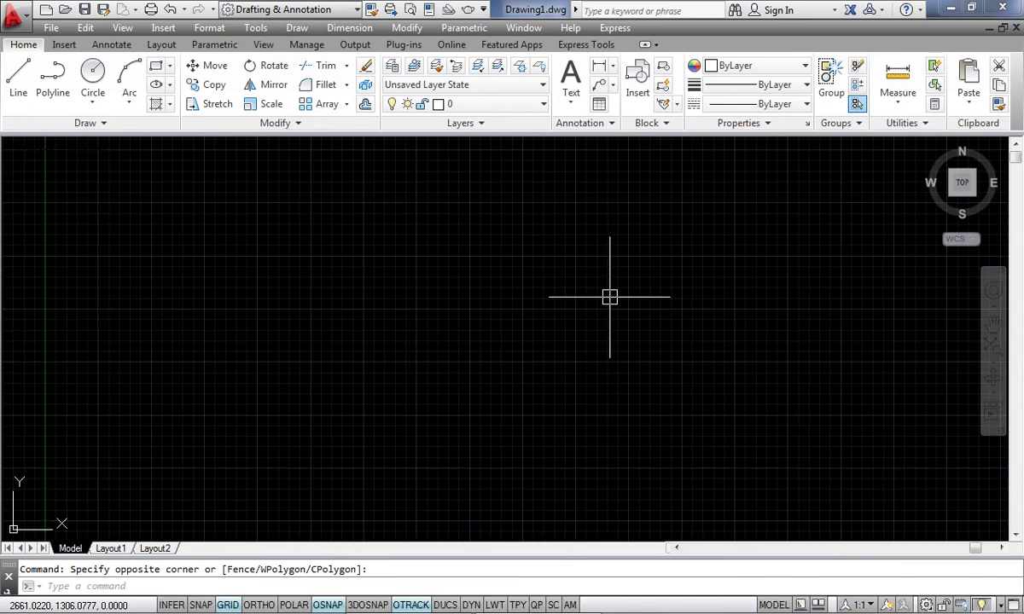
{"action": "key", "text": "F7"}
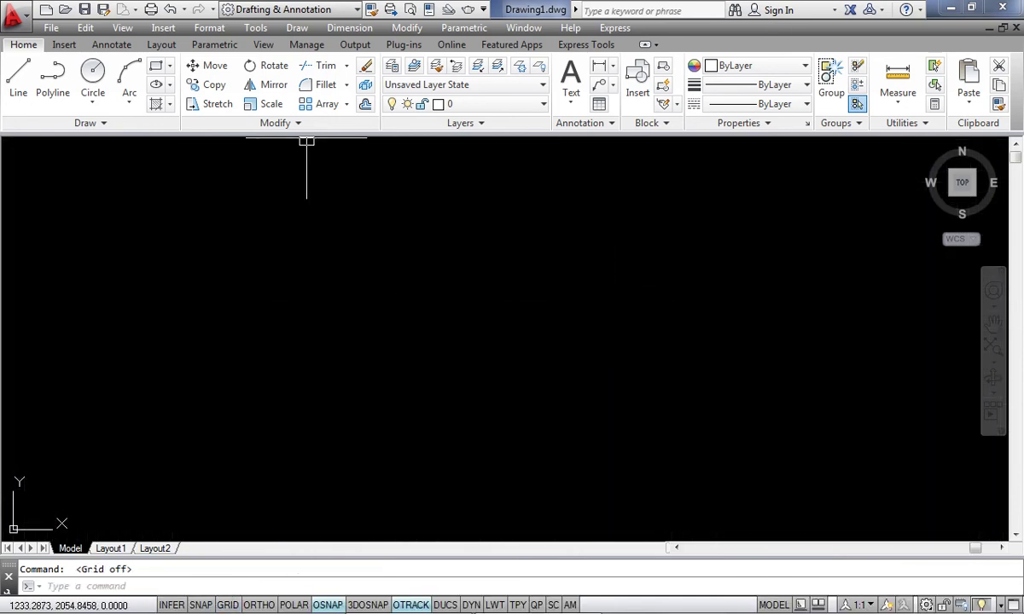
Browse the Parametric, Insert, Annotate and Layout ribbon tabs, ending on Parametric
{"action": "left_click", "coordinate": [123, 28]}
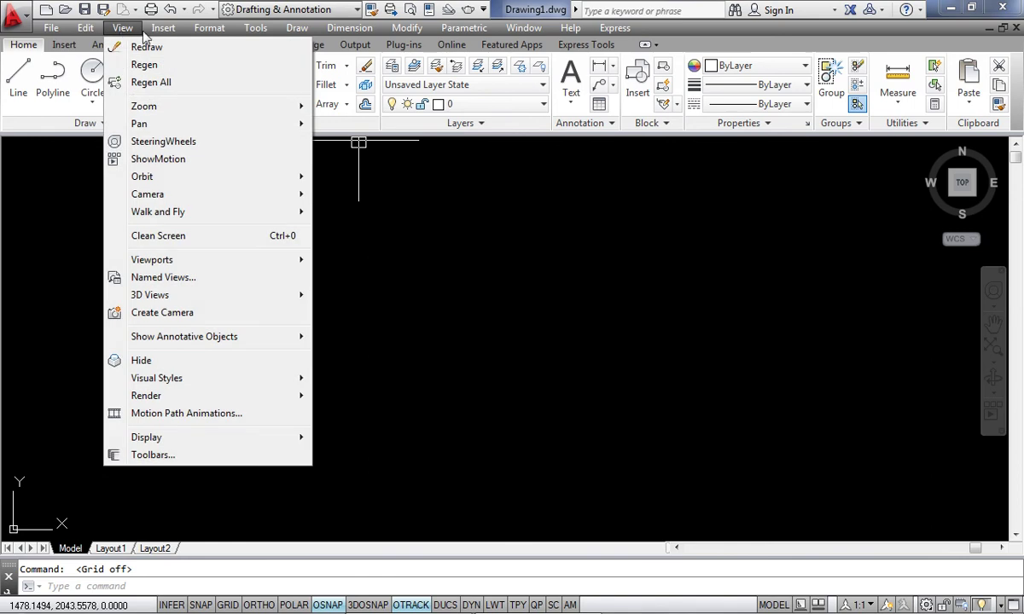
{"action": "mouse_move", "coordinate": [279, 30]}
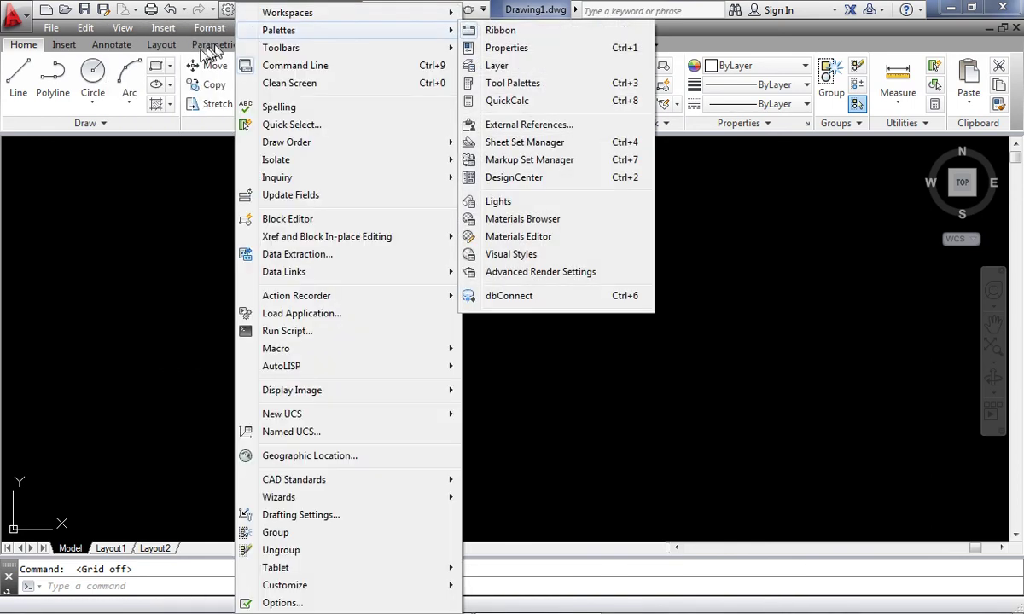
{"action": "left_click", "coordinate": [211, 44]}
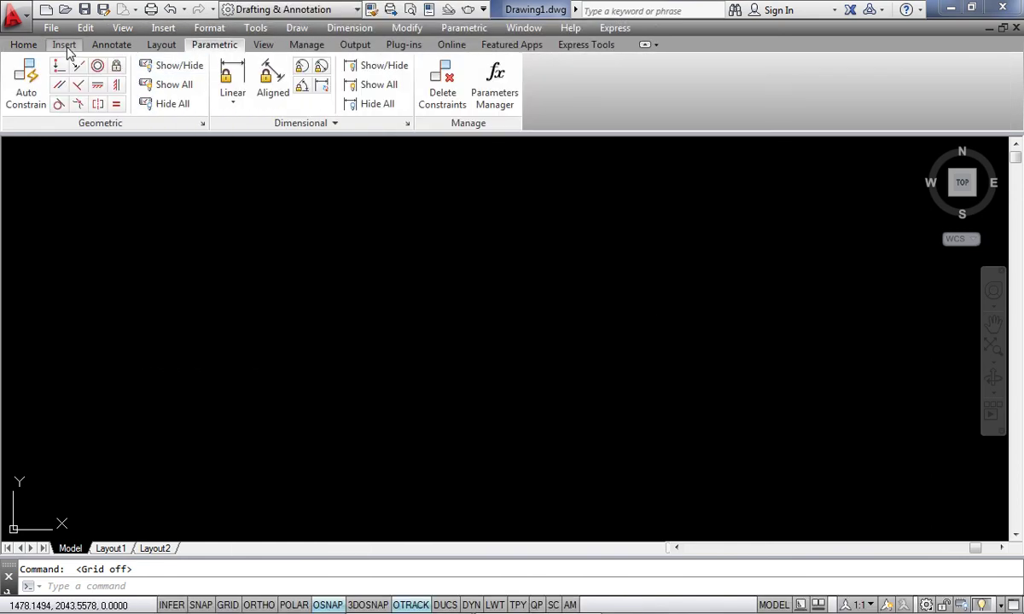
{"action": "left_click", "coordinate": [65, 44]}
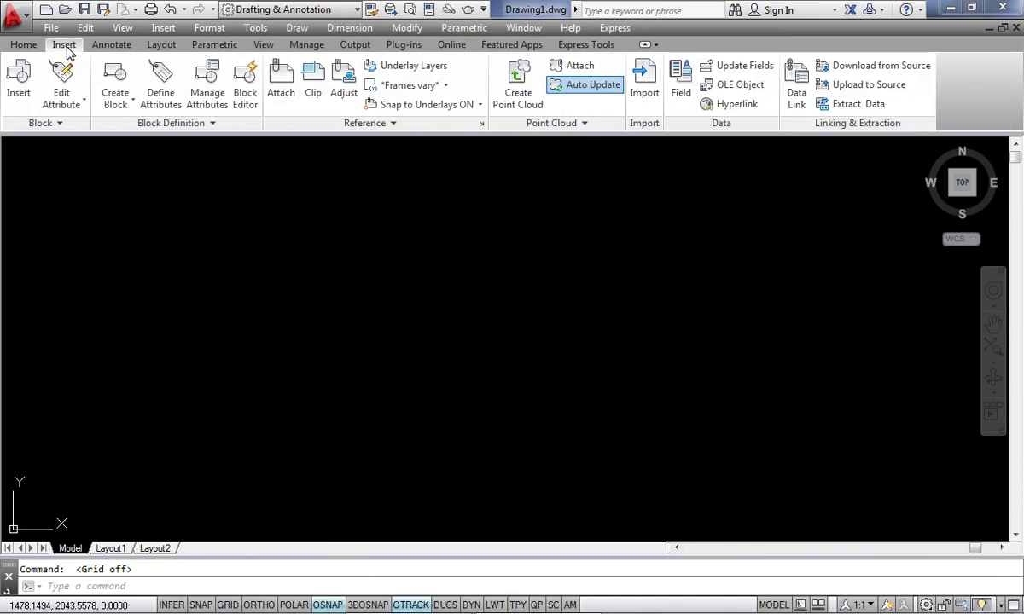
{"action": "left_click", "coordinate": [111, 44]}
{"action": "left_click", "coordinate": [161, 45]}
{"action": "left_click", "coordinate": [213, 45]}
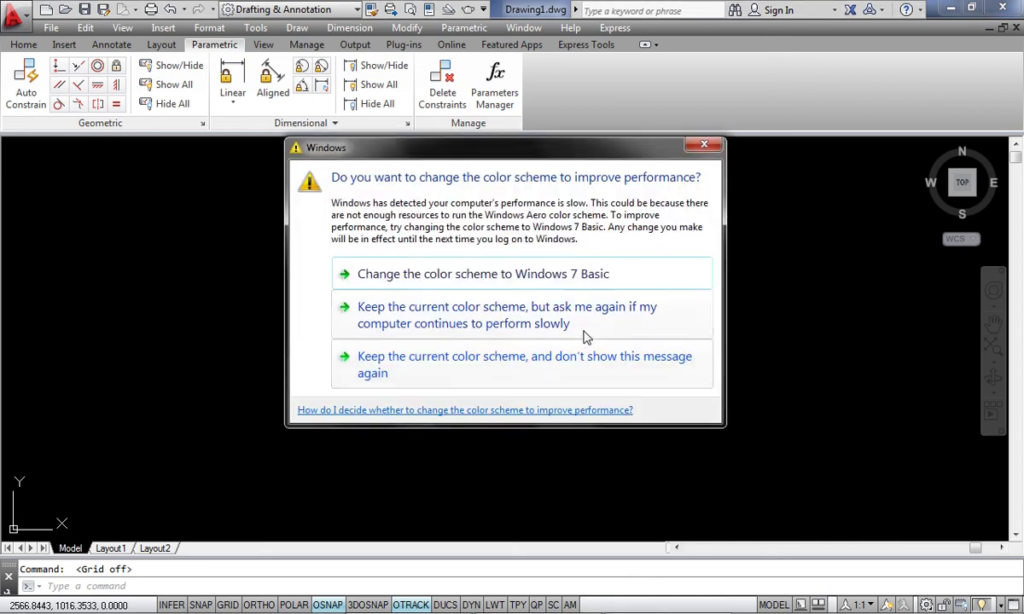
Keep the current colour scheme in the Windows performance prompt
{"action": "left_click", "coordinate": [553, 314]}
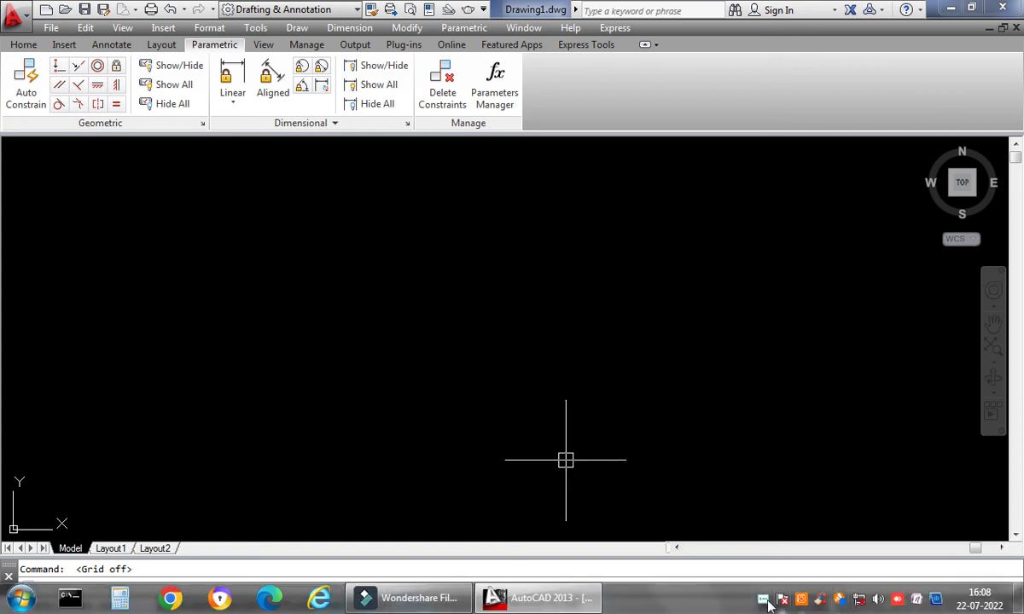
{"action": "right_click", "coordinate": [766, 604]}
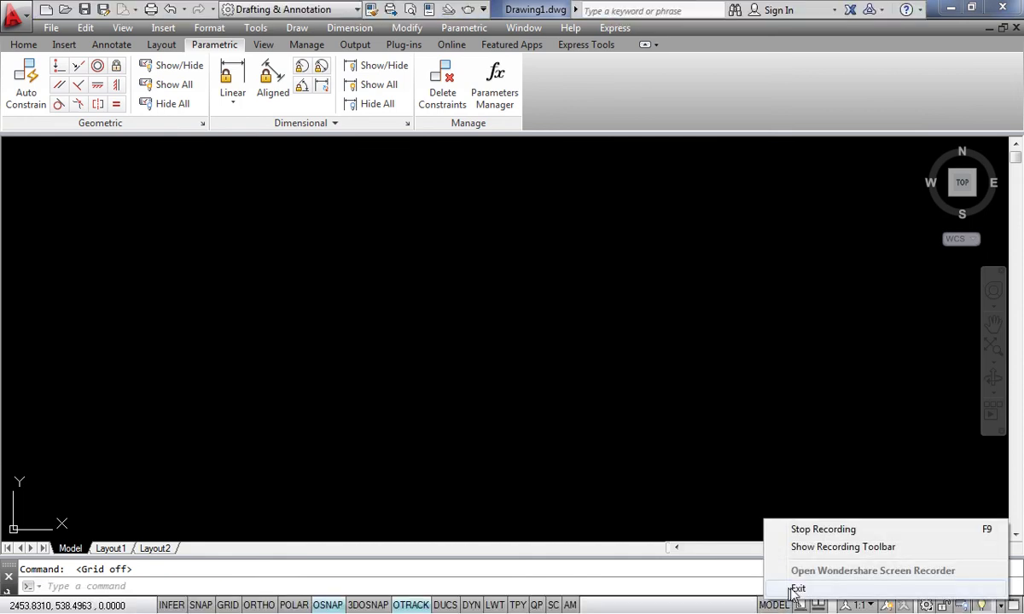